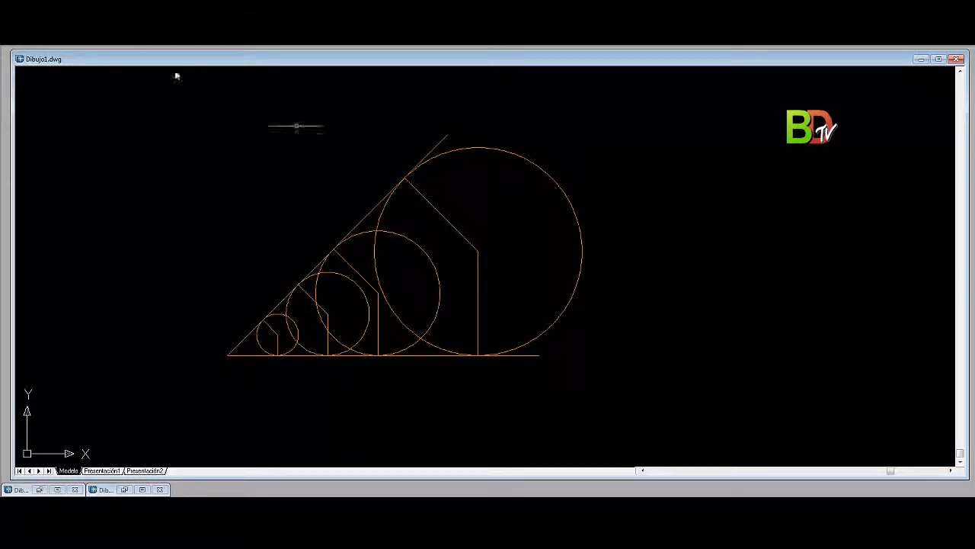
Step: Undo the removal of the bisector in the tangent-circles example and switch to the drawing containing the angle and segment R
{"action": "key", "text": "ctrl+z"}
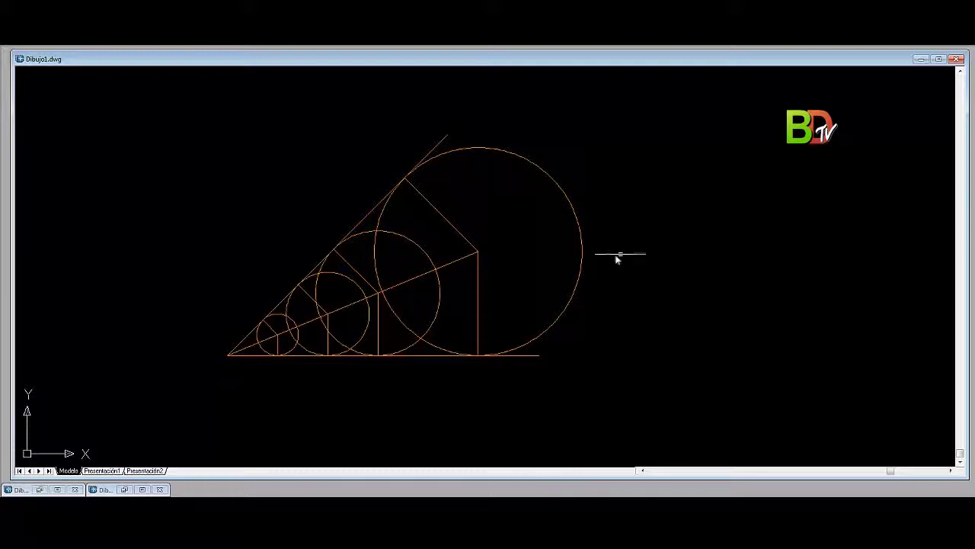
{"action": "left_click", "coordinate": [16, 491]}
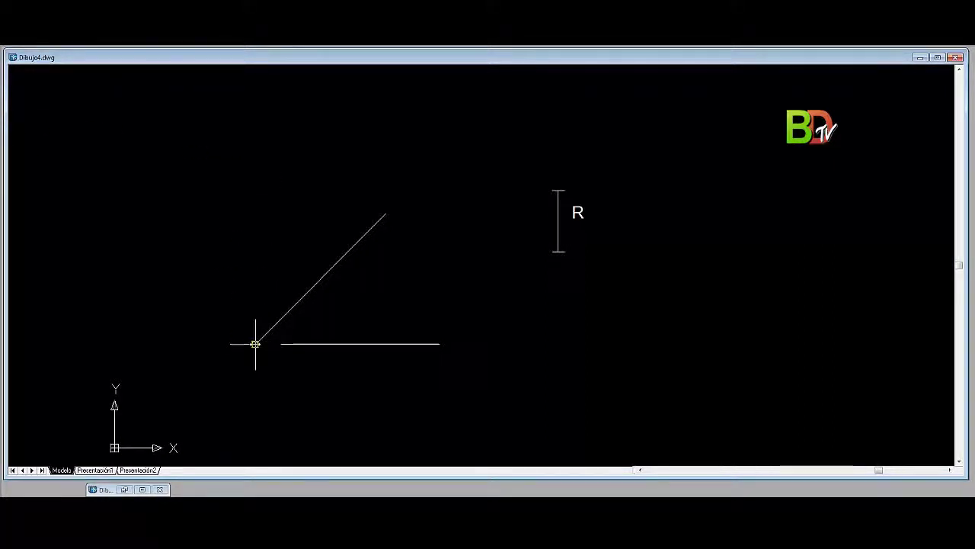
Step: Draw an arc centred on the vertex across both sides, plus two equal-radius arcs from its intersections that cross inside the angle
{"action": "left_click", "coordinate": [347, 344]}
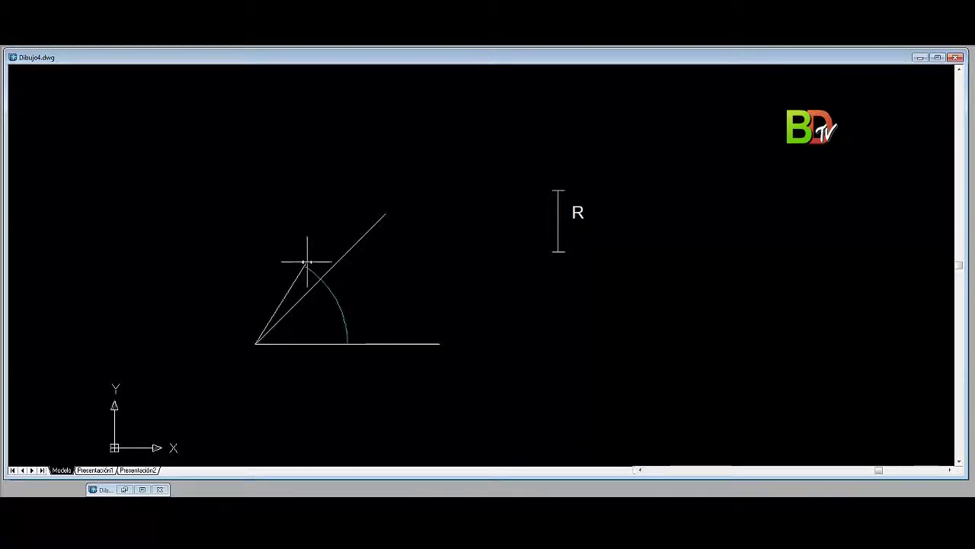
{"action": "left_click", "coordinate": [307, 261]}
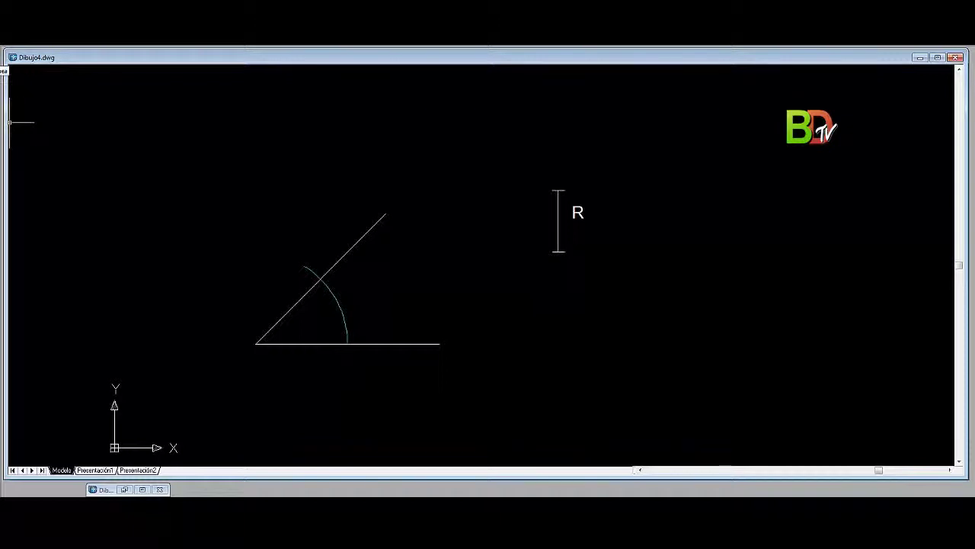
{"action": "left_click", "coordinate": [348, 344]}
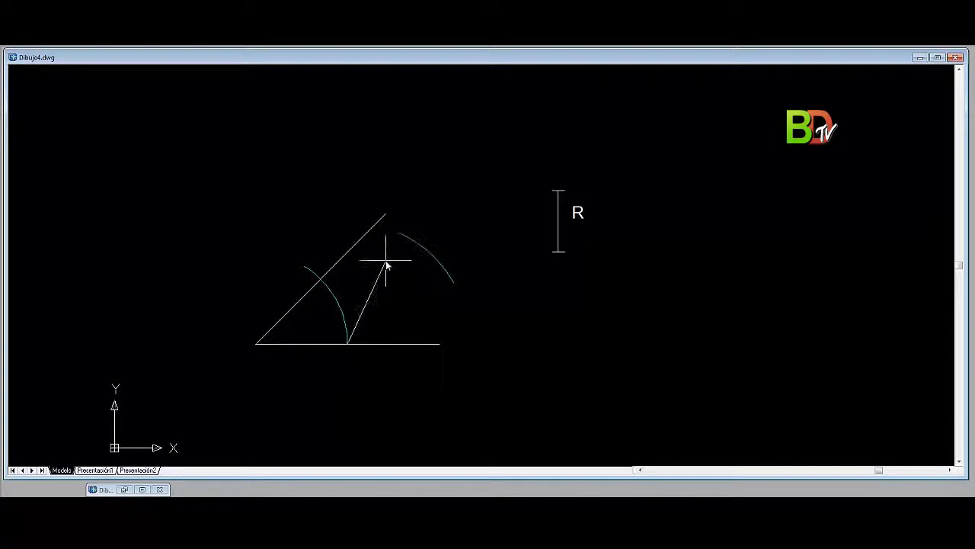
{"action": "left_click", "coordinate": [388, 261]}
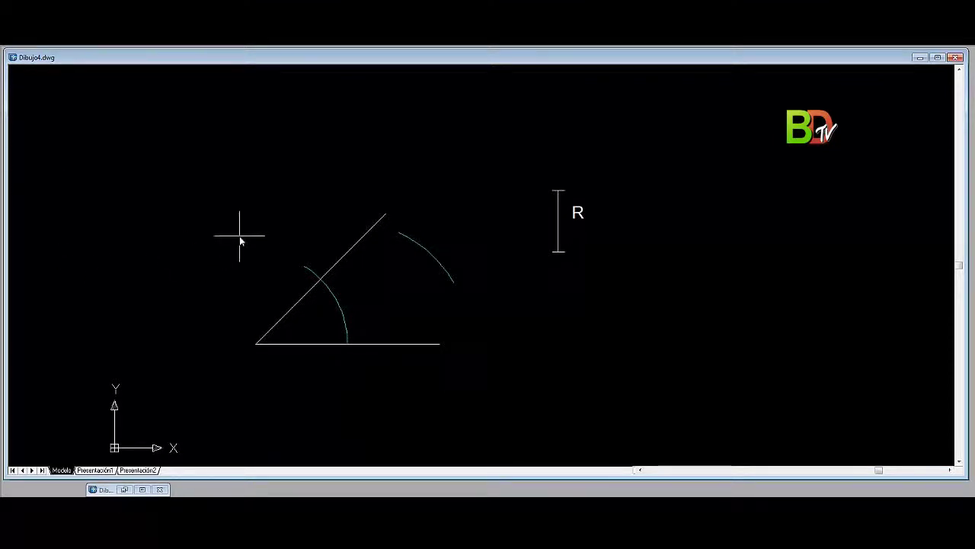
{"action": "left_click", "coordinate": [321, 279]}
{"action": "left_click", "coordinate": [424, 222]}
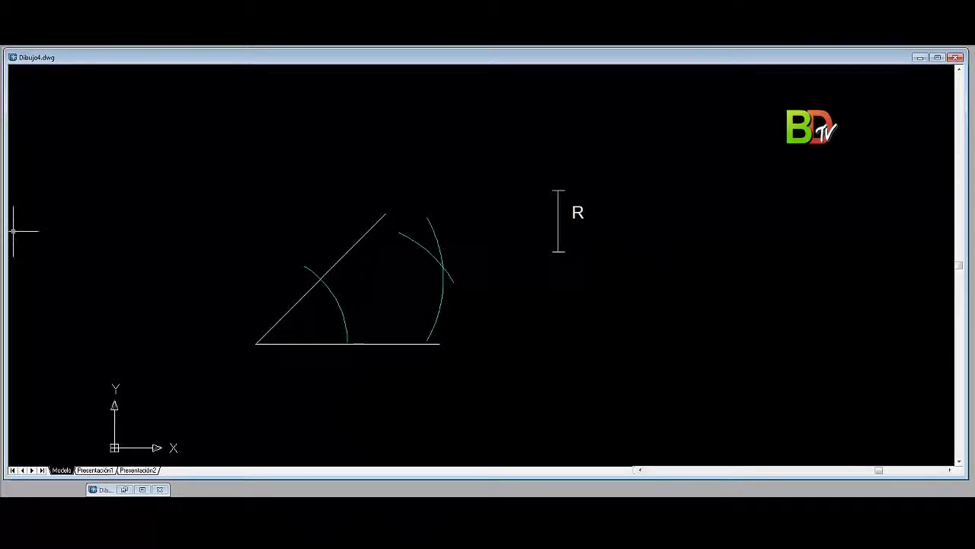
Step: Draw the angle's bisector as a line from the vertex to the crossing point of the two arcs
{"action": "left_click", "coordinate": [255, 343]}
{"action": "left_click", "coordinate": [443, 266]}
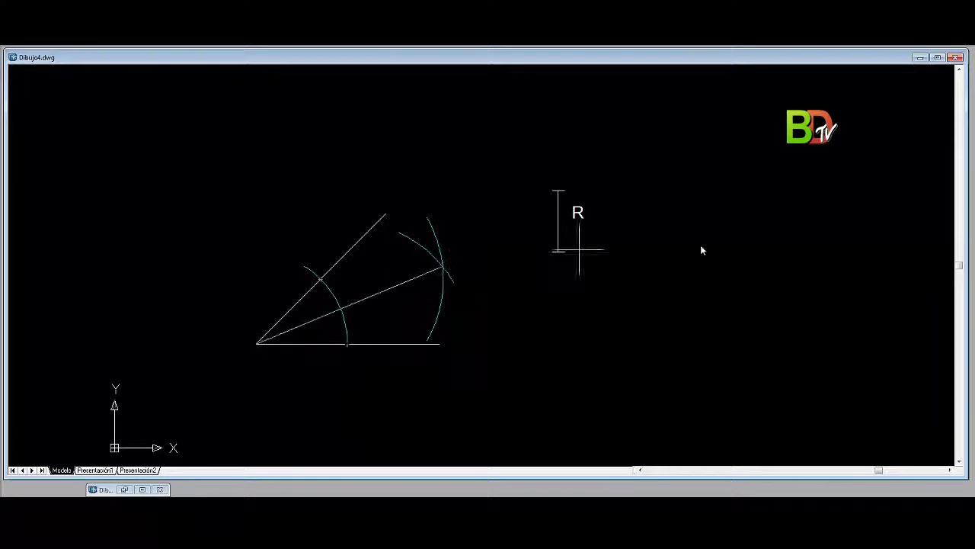
{"action": "key", "text": "Escape"}
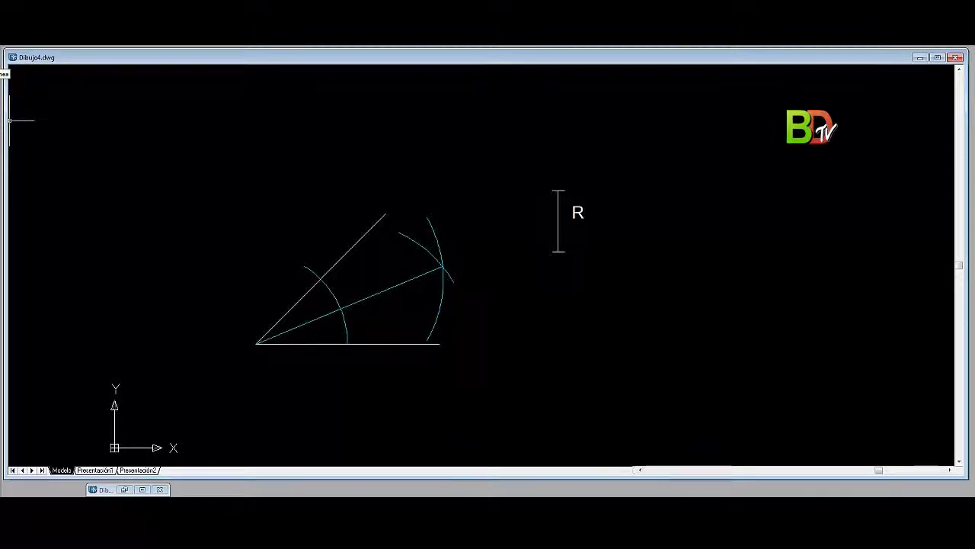
Step: Draw a line perpendicular to the angle's horizontal side, starting at that side's outer endpoint
{"action": "left_click", "coordinate": [440, 321]}
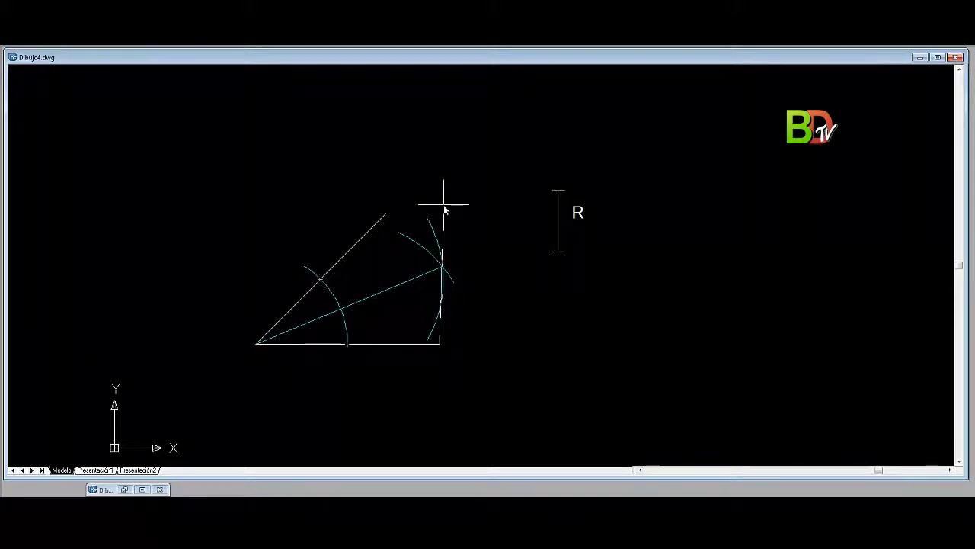
{"action": "key", "text": "Return"}
{"action": "key", "text": "Return"}
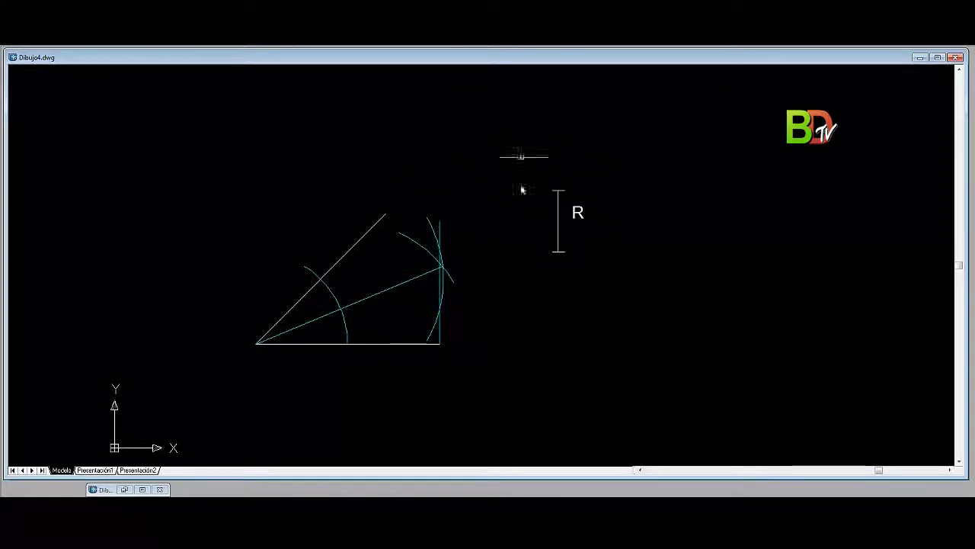
Step: Draw a parallel to the horizontal side at distance R, starting on the perpendicular and extending across the bisector
{"action": "left_click", "coordinate": [3, 91]}
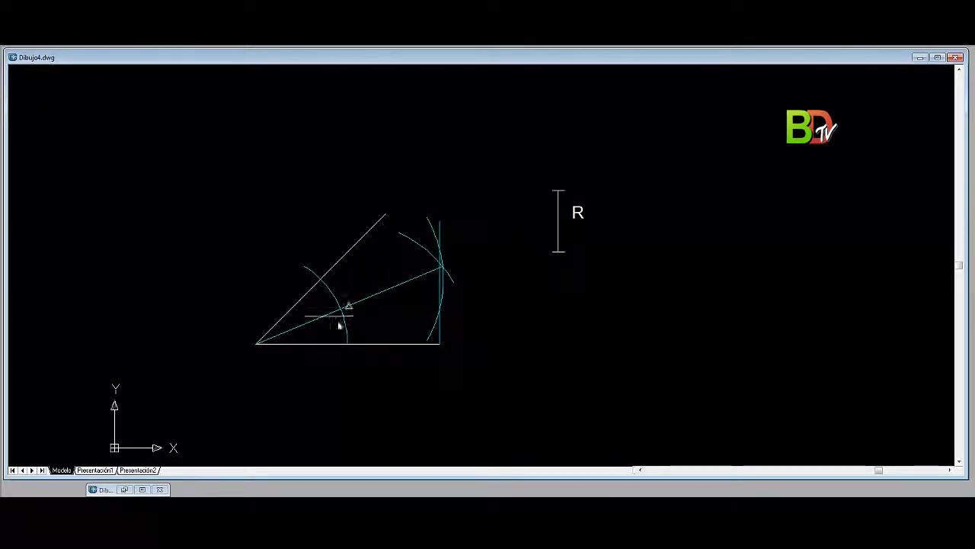
{"action": "left_click", "coordinate": [440, 343]}
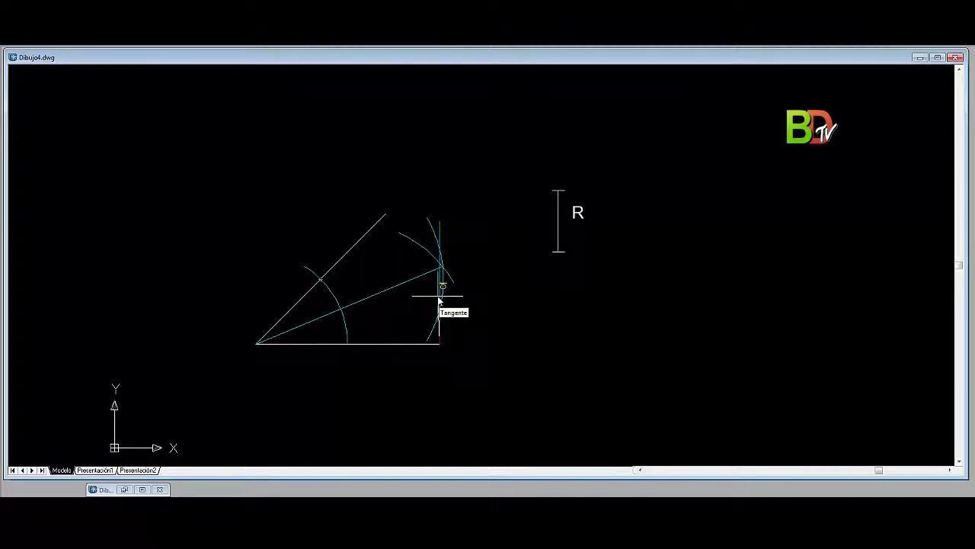
{"action": "left_click", "coordinate": [439, 301]}
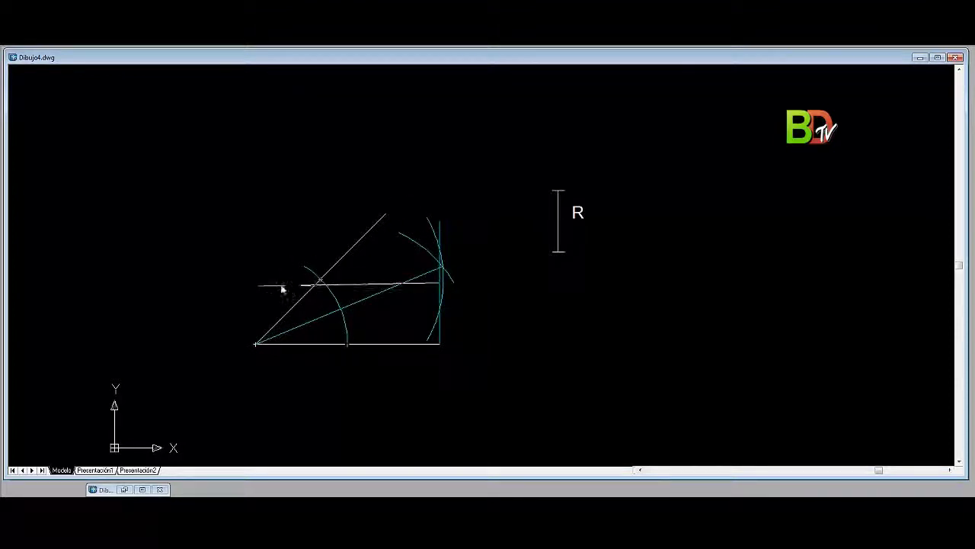
{"action": "left_click", "coordinate": [234, 282]}
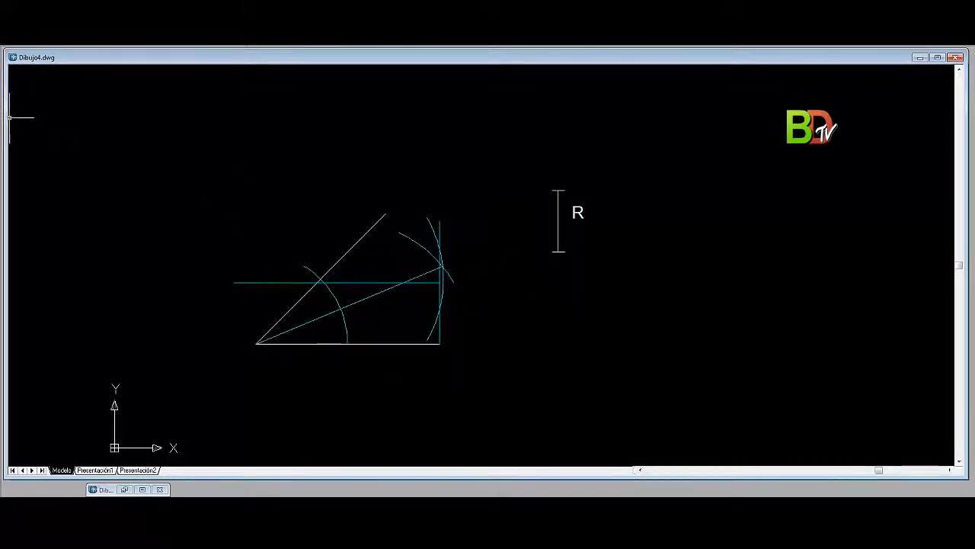
Step: Draw a vertical line from the intersection of the bisector and the parallel down past the horizontal side to locate the tangent point
{"action": "left_click", "coordinate": [403, 284]}
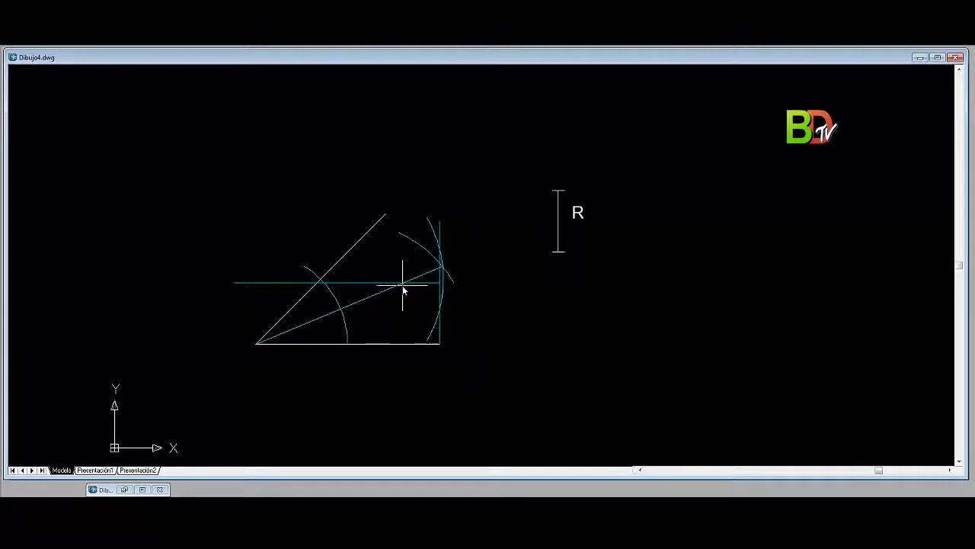
{"action": "left_click", "coordinate": [404, 353]}
{"action": "key", "text": "Return"}
{"action": "key", "text": "Escape"}
Step: Draw a red circle with 0.50 mm lineweight, centred where bisector and parallel meet and passing through the tangent point on the horizontal side
{"action": "left_click", "coordinate": [222, 64]}
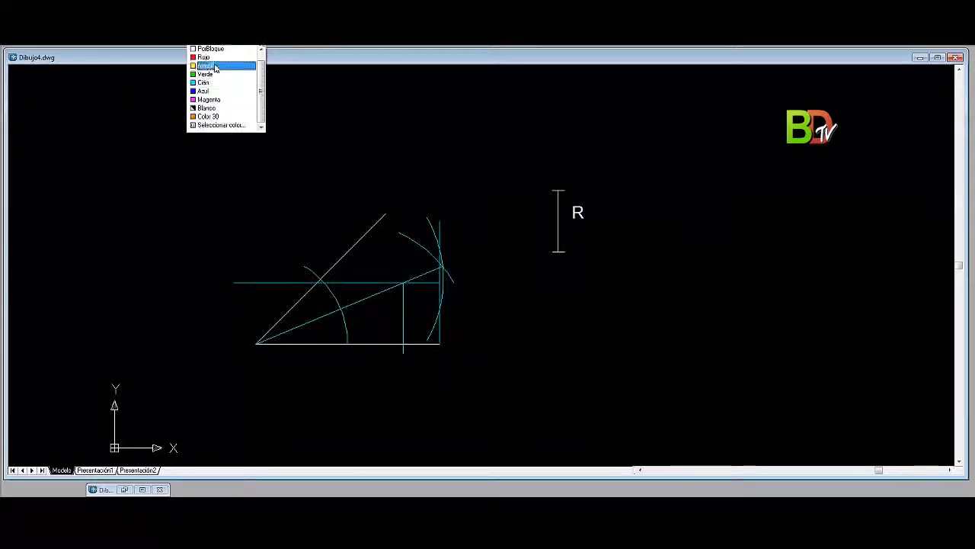
{"action": "left_click", "coordinate": [223, 66]}
{"action": "left_click", "coordinate": [390, 36]}
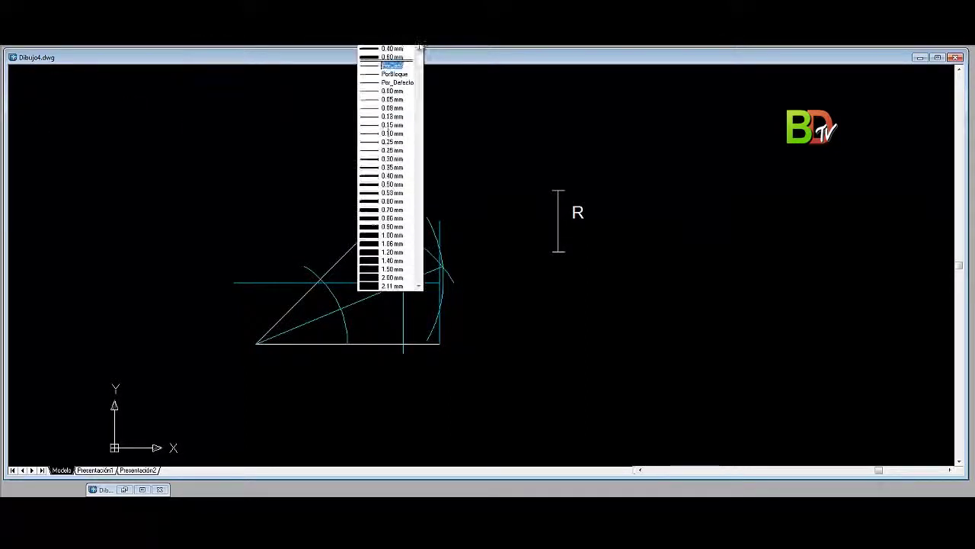
{"action": "left_click", "coordinate": [384, 182]}
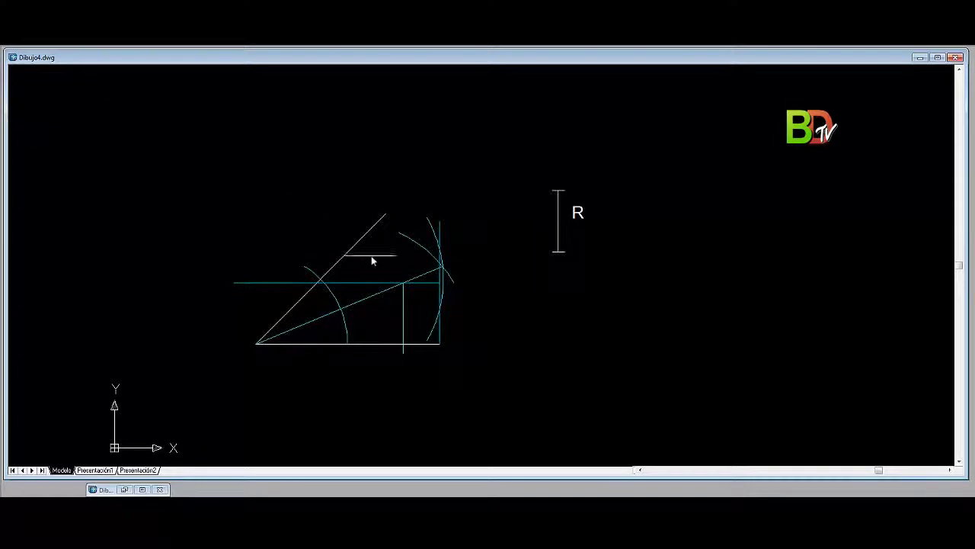
{"action": "left_click", "coordinate": [403, 284]}
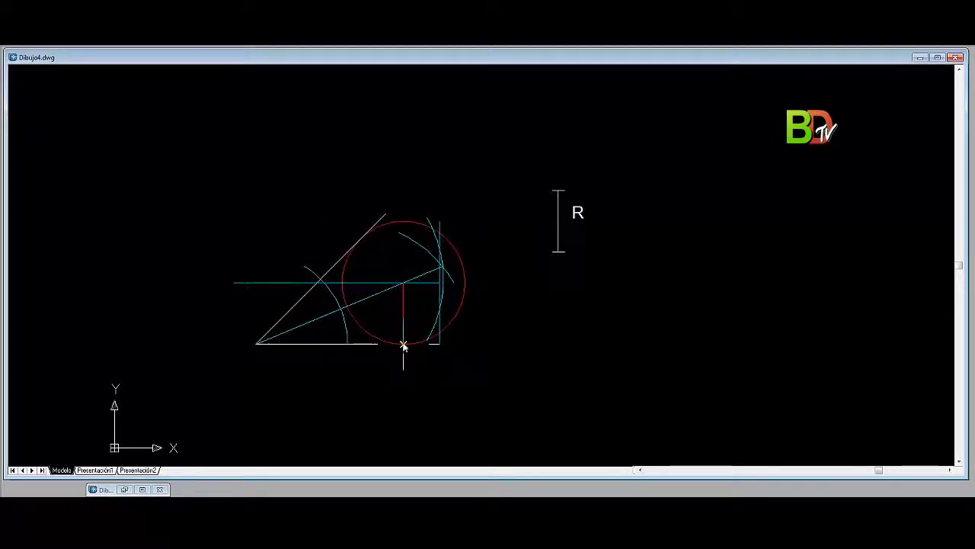
{"action": "left_click", "coordinate": [404, 345]}
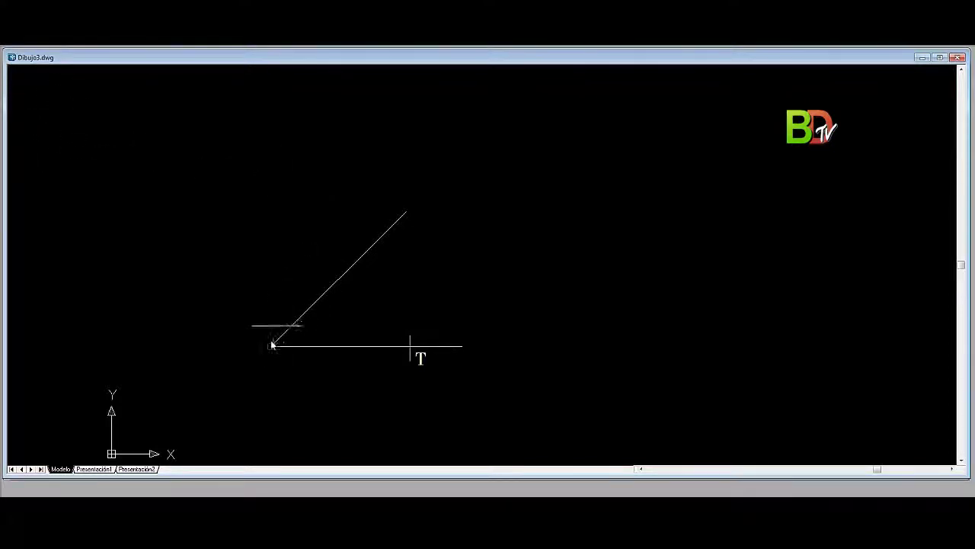
Step: In the drawing with tangent point T, draw an arc from the vertex across both sides and two equal-radius crossing arcs from its intersections
{"action": "left_click", "coordinate": [366, 346]}
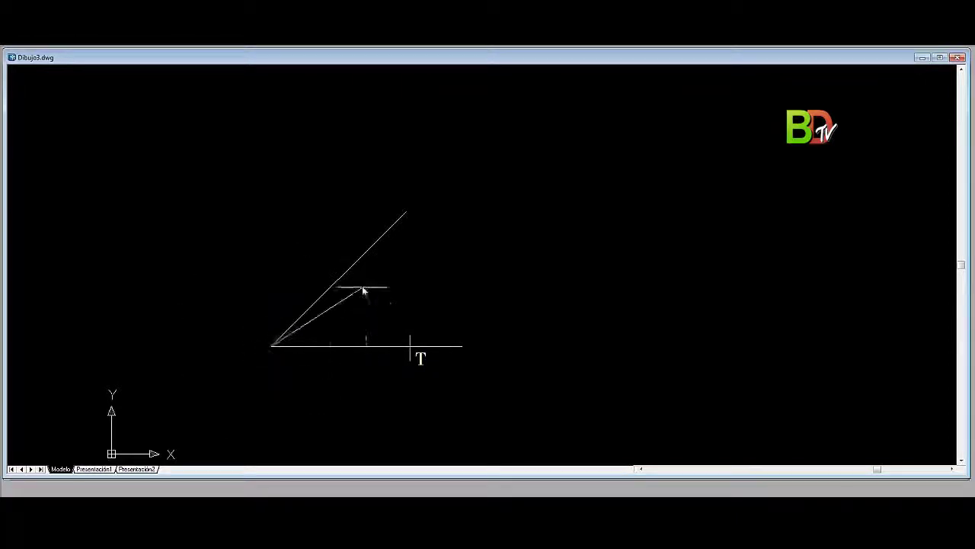
{"action": "left_click", "coordinate": [333, 265]}
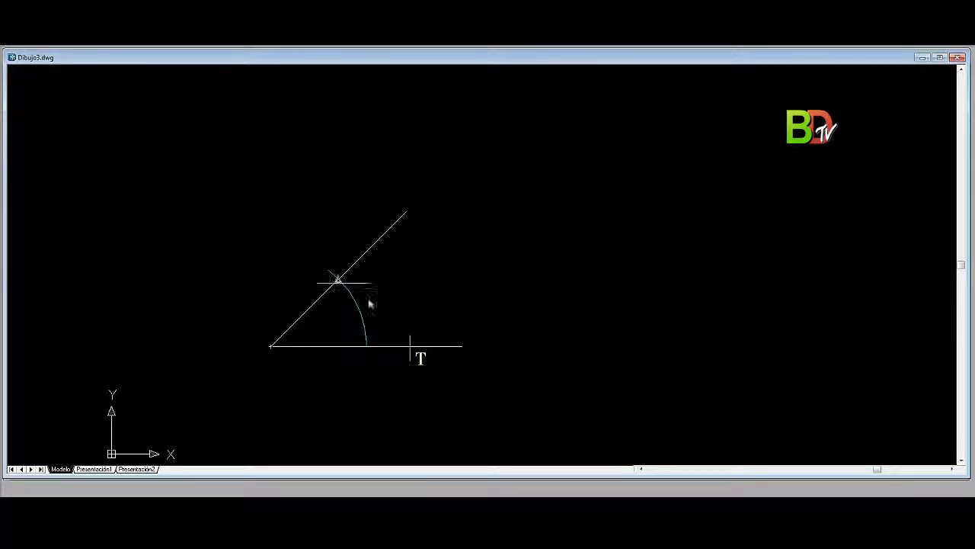
{"action": "left_click", "coordinate": [366, 347]}
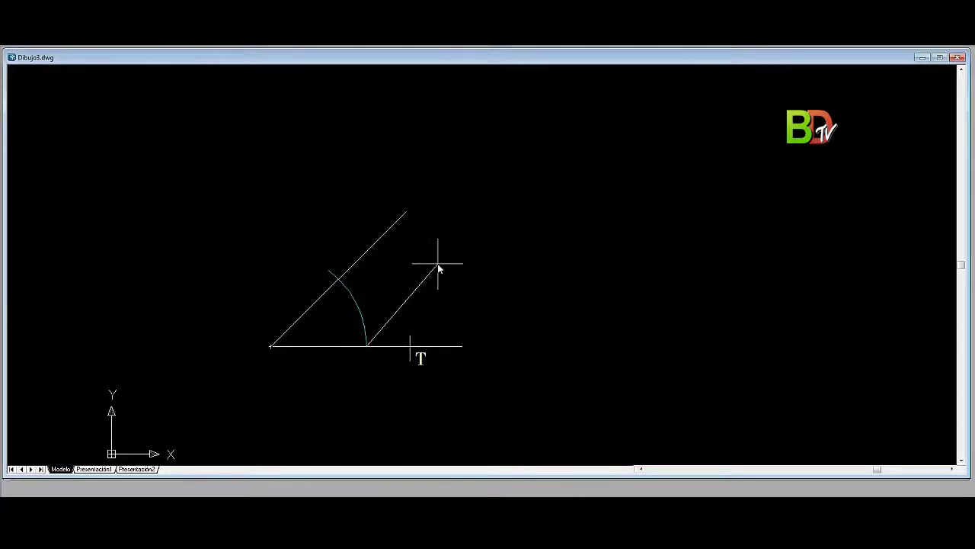
{"action": "key", "text": "Escape"}
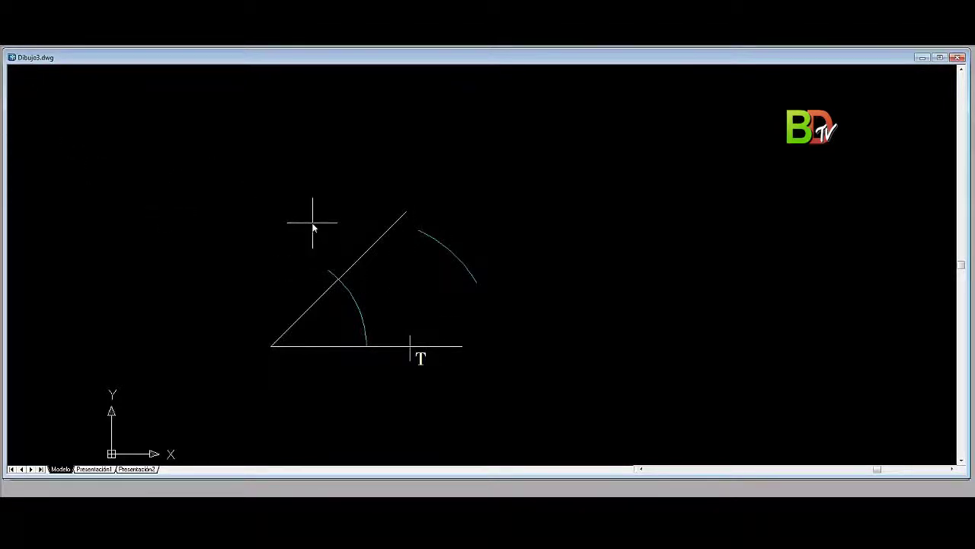
{"action": "left_click", "coordinate": [337, 278]}
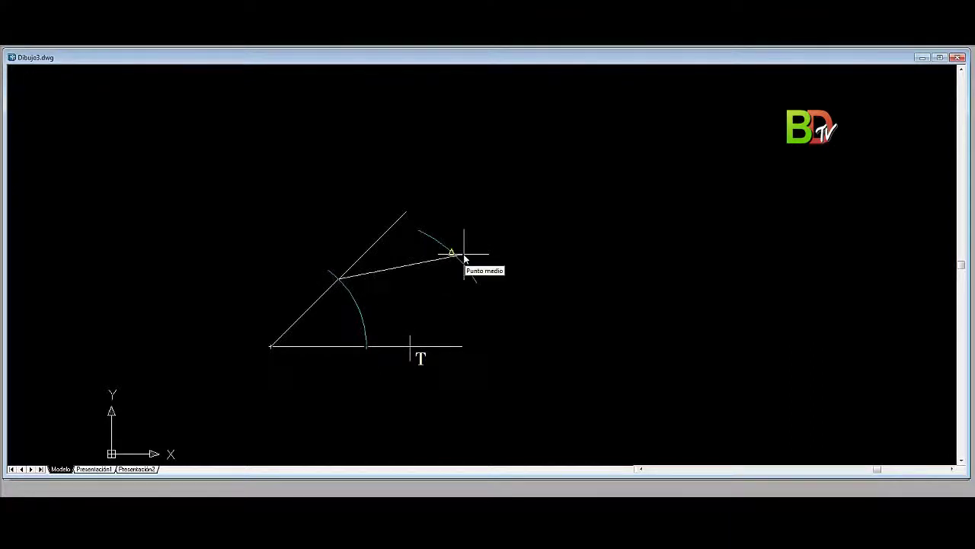
{"action": "left_click", "coordinate": [464, 253]}
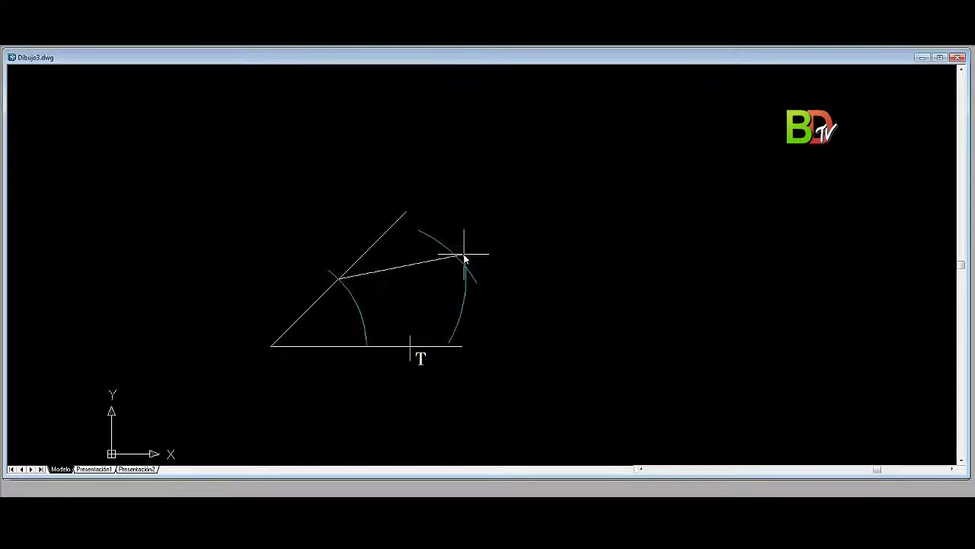
{"action": "left_click", "coordinate": [458, 211]}
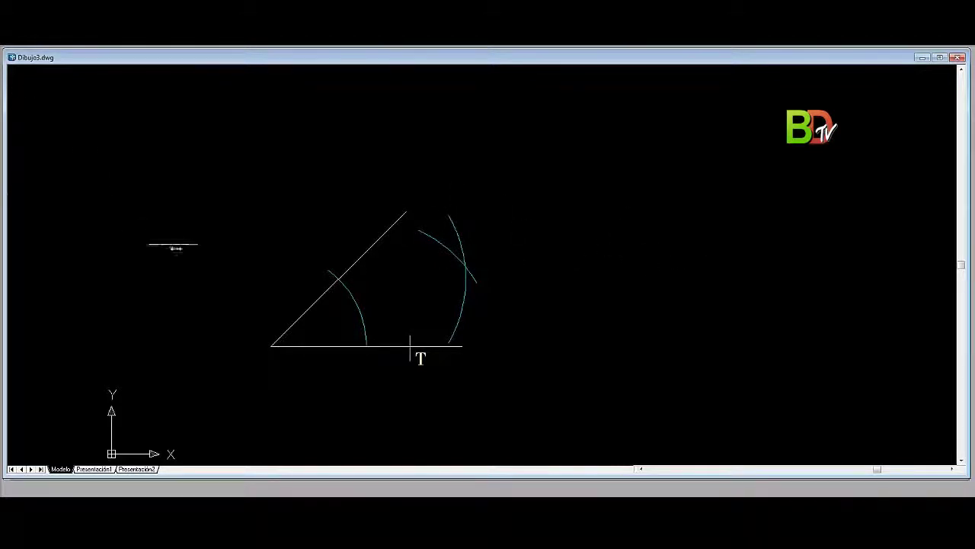
Step: Draw the bisector of the angle with point T, from its vertex to the crossing of the two arcs
{"action": "left_click", "coordinate": [270, 347]}
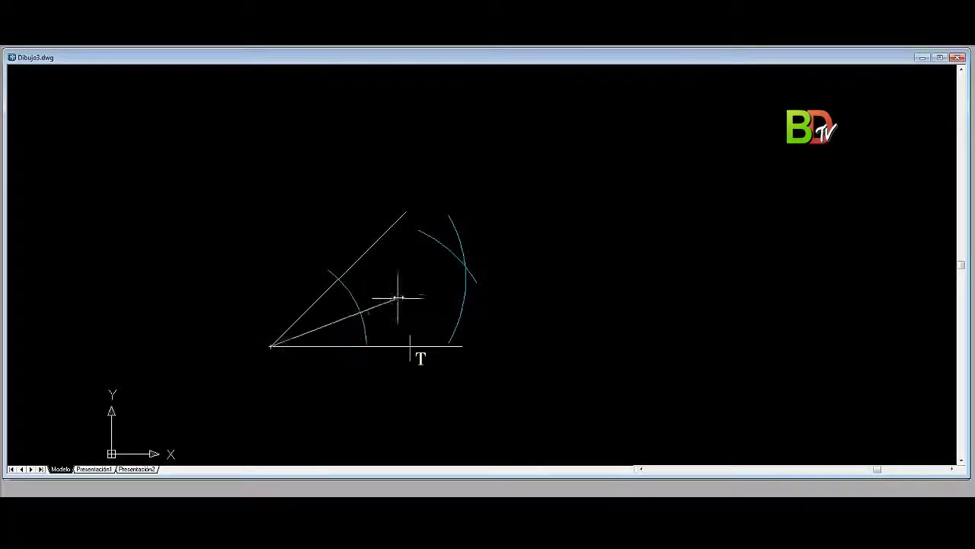
{"action": "left_click", "coordinate": [464, 266]}
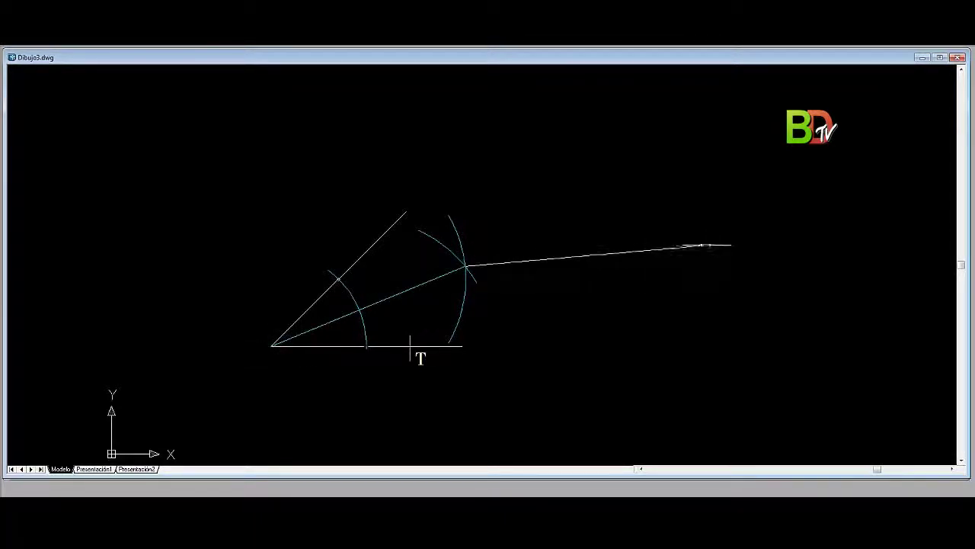
{"action": "key", "text": "Return"}
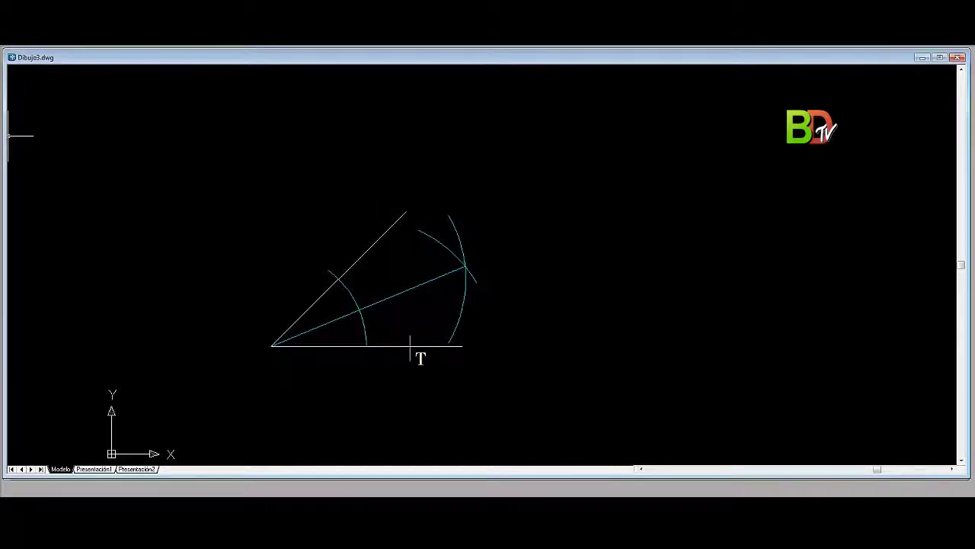
Step: Draw a perpendicular to the horizontal side from point T, extending up across the bisector
{"action": "left_click", "coordinate": [409, 347]}
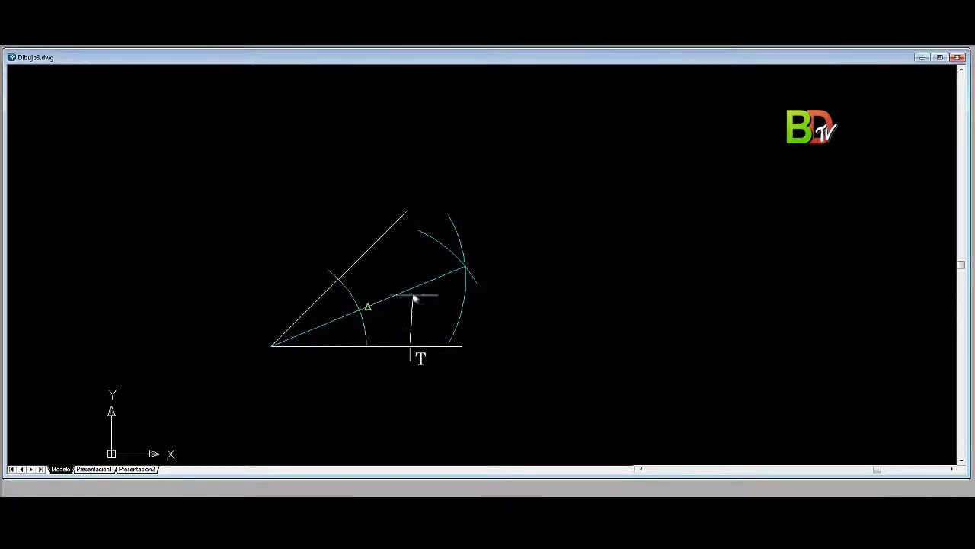
{"action": "left_click", "coordinate": [410, 218]}
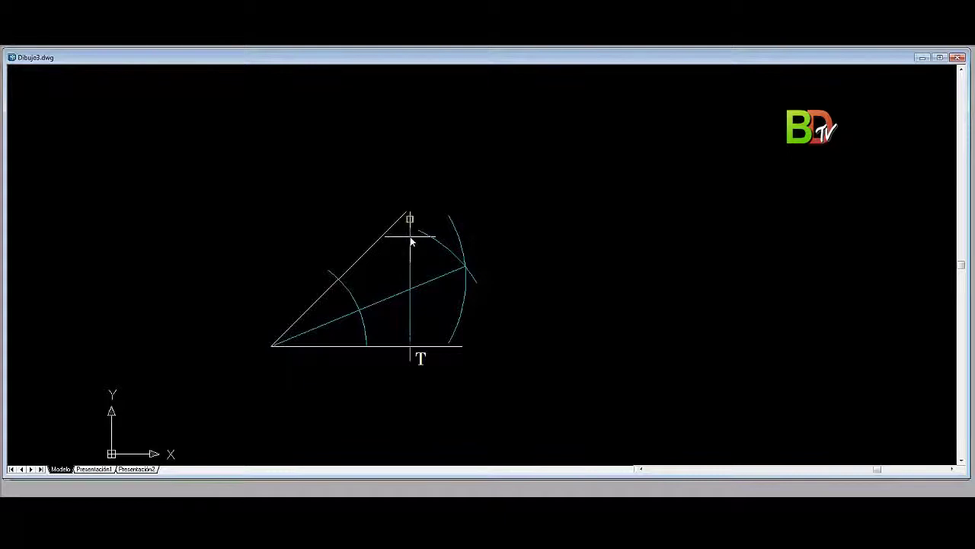
{"action": "key", "text": "Return"}
Step: Draw a red circle with 0.53 mm lineweight, centred where the bisector meets the perpendicular and passing through T
{"action": "left_click", "coordinate": [237, 37]}
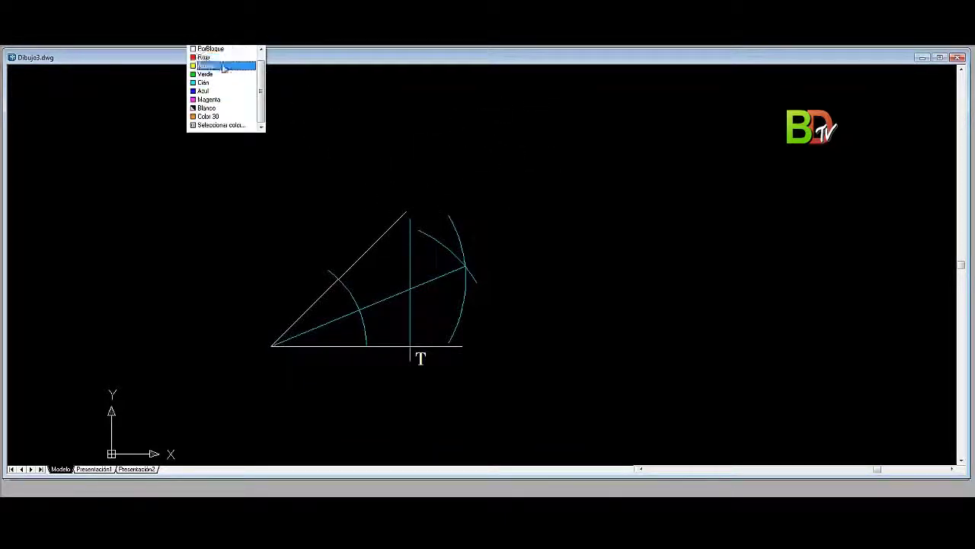
{"action": "left_click", "coordinate": [223, 58]}
{"action": "left_click", "coordinate": [417, 46]}
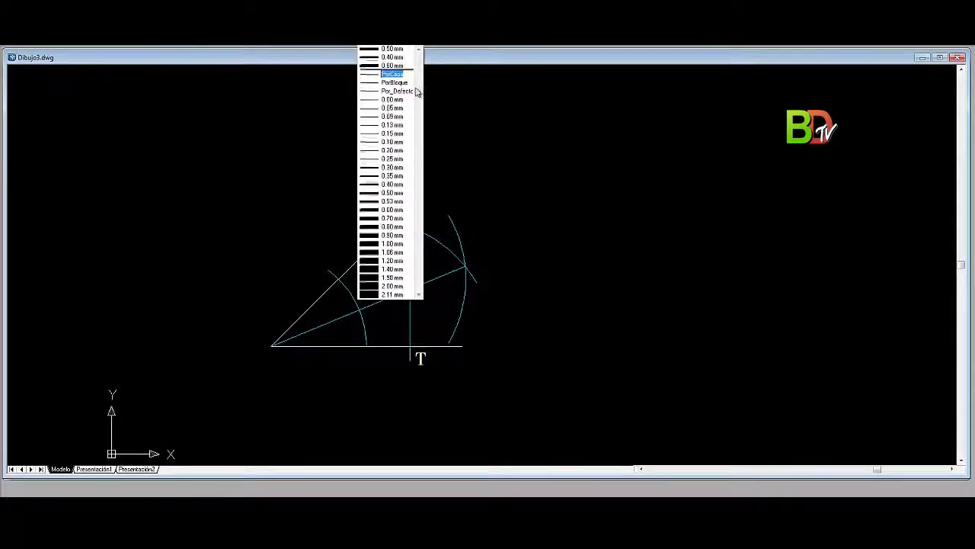
{"action": "left_click", "coordinate": [396, 201]}
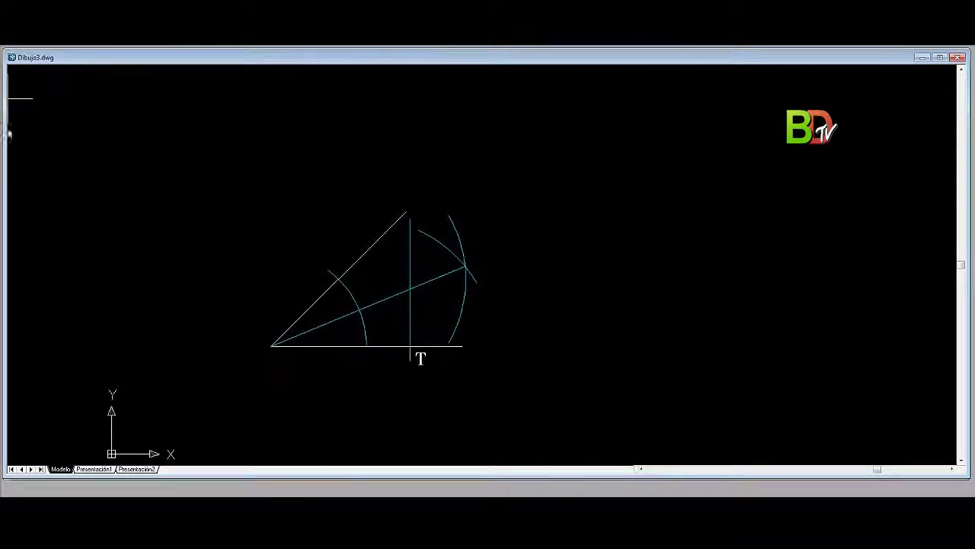
{"action": "left_click", "coordinate": [409, 289]}
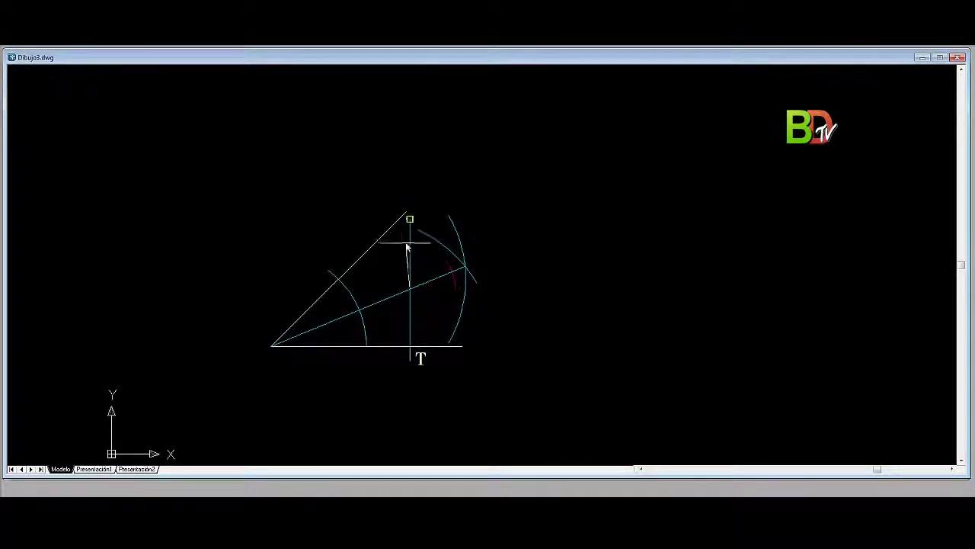
{"action": "left_click", "coordinate": [410, 347]}
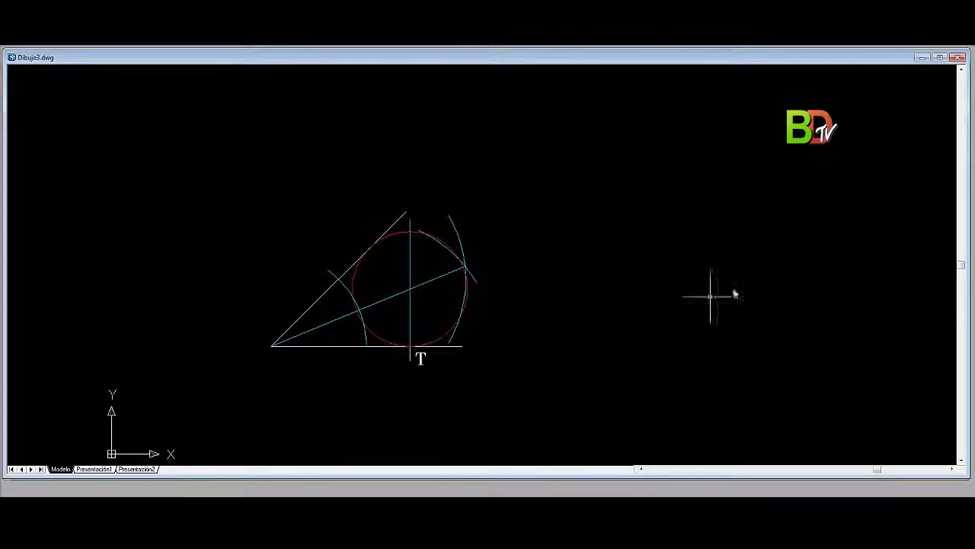